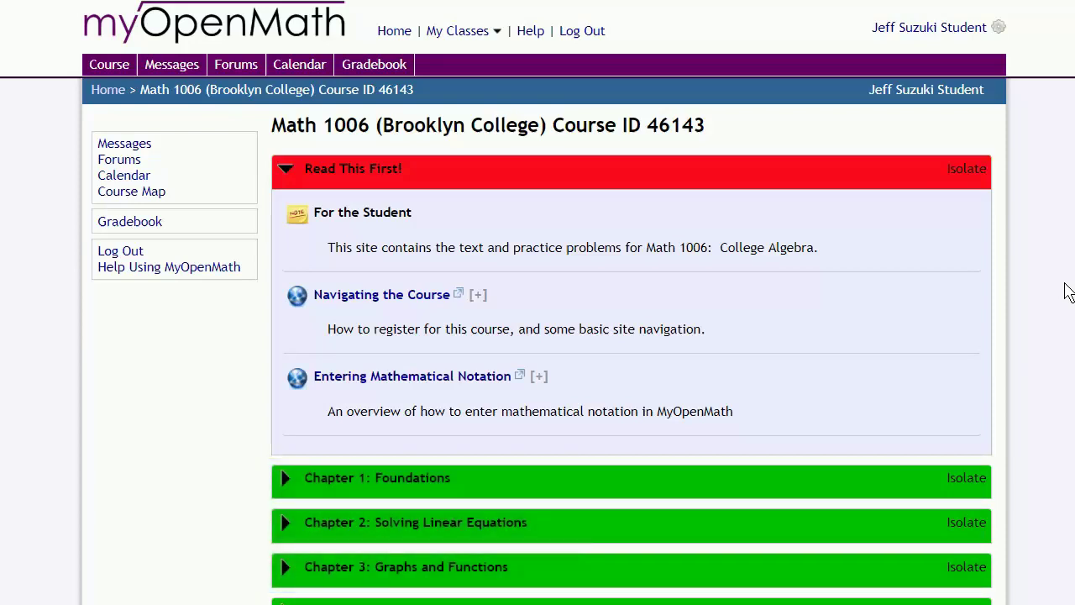
- Open the 1.1 Use the Language of Algebra homework from Chapter 1: Foundations
scroll(1068, 291, down, 3)
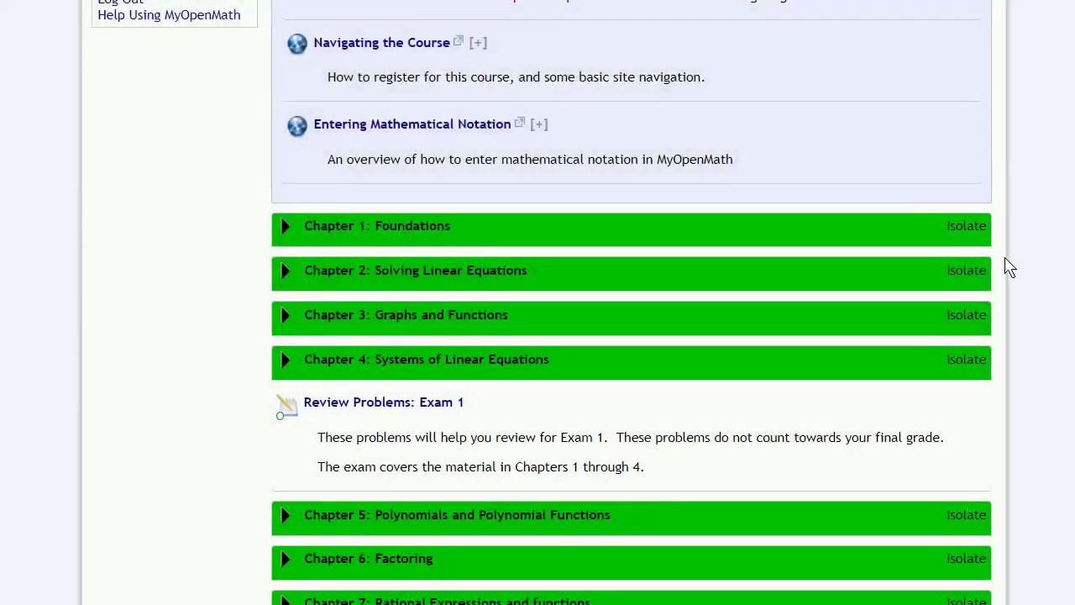
click(964, 226)
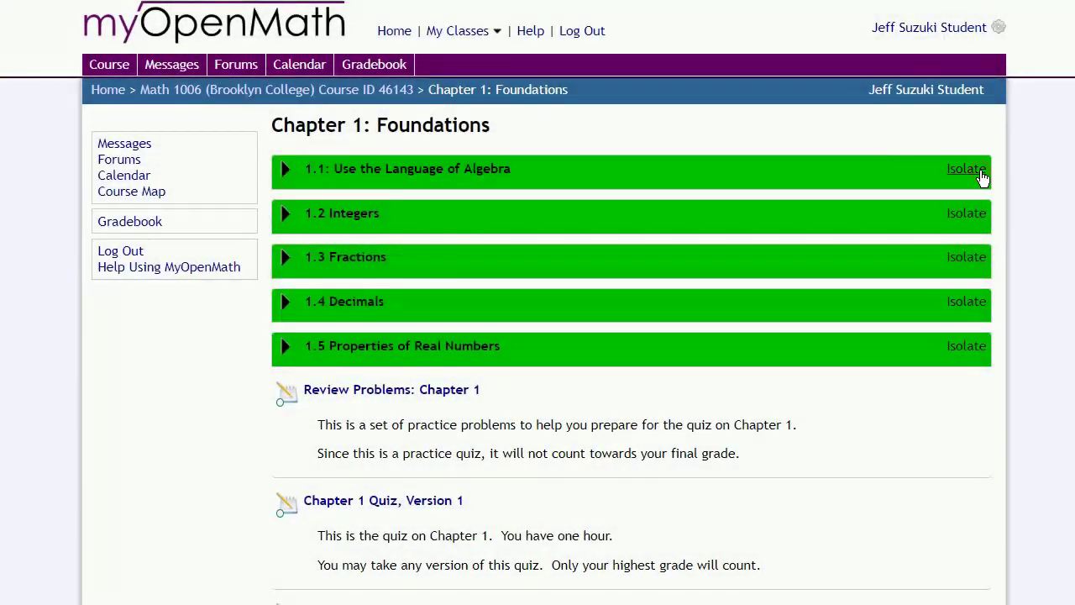
click(981, 171)
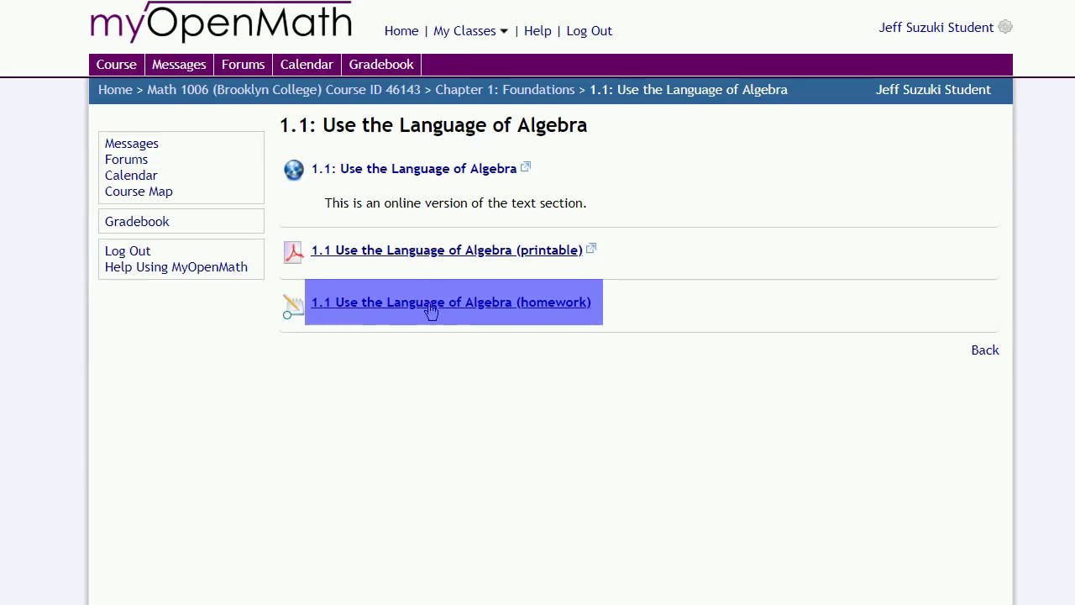
click(431, 304)
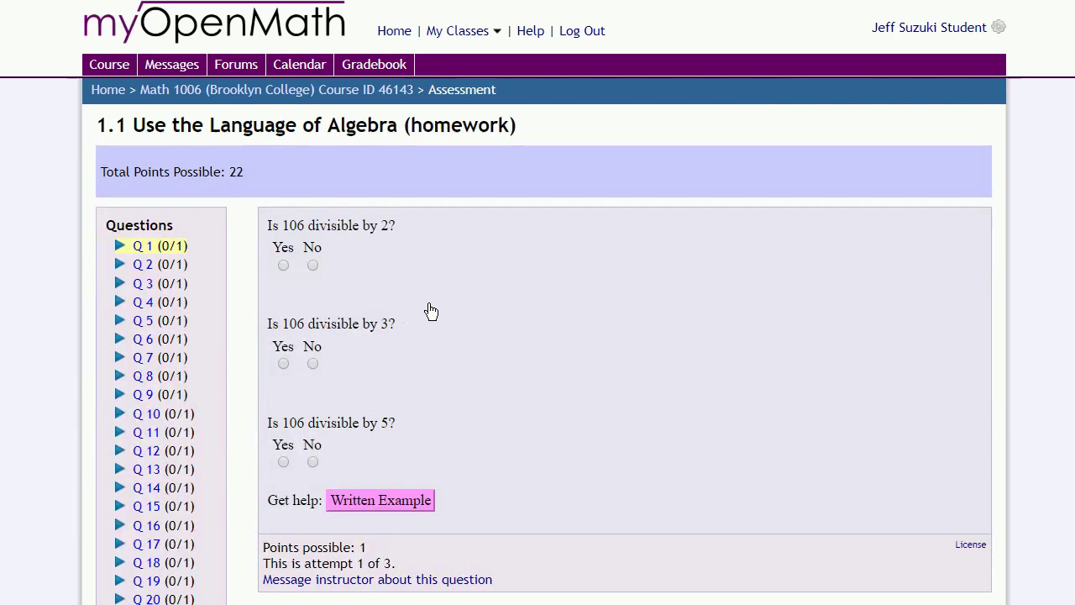
- Answer Yes to whether 106 is divisible by 2, 3 and 5, and submit question 1
click(283, 266)
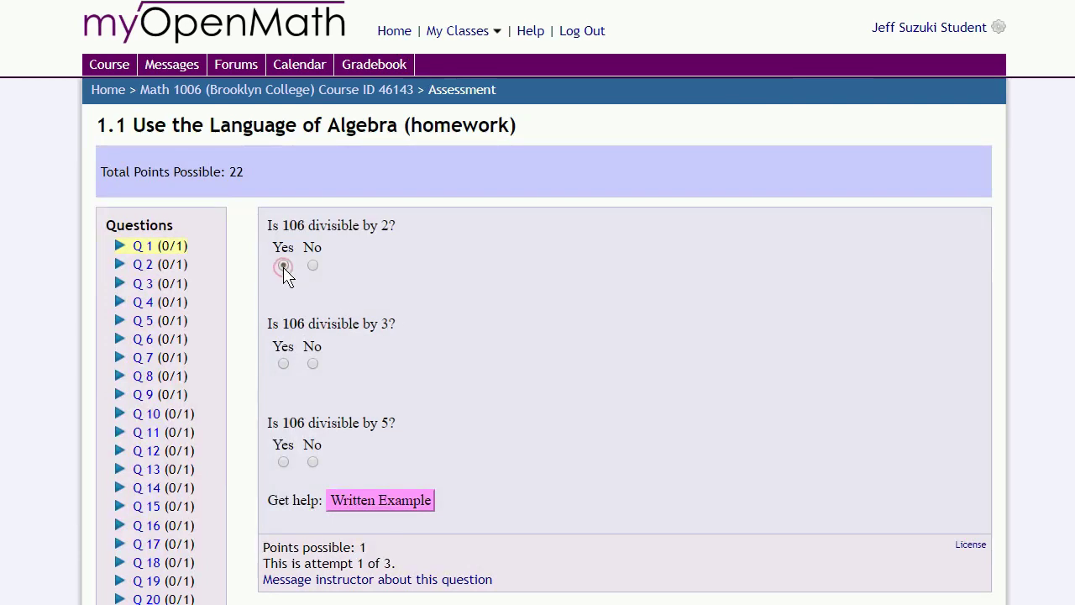
click(283, 366)
click(283, 463)
scroll(260, 550, down, 2)
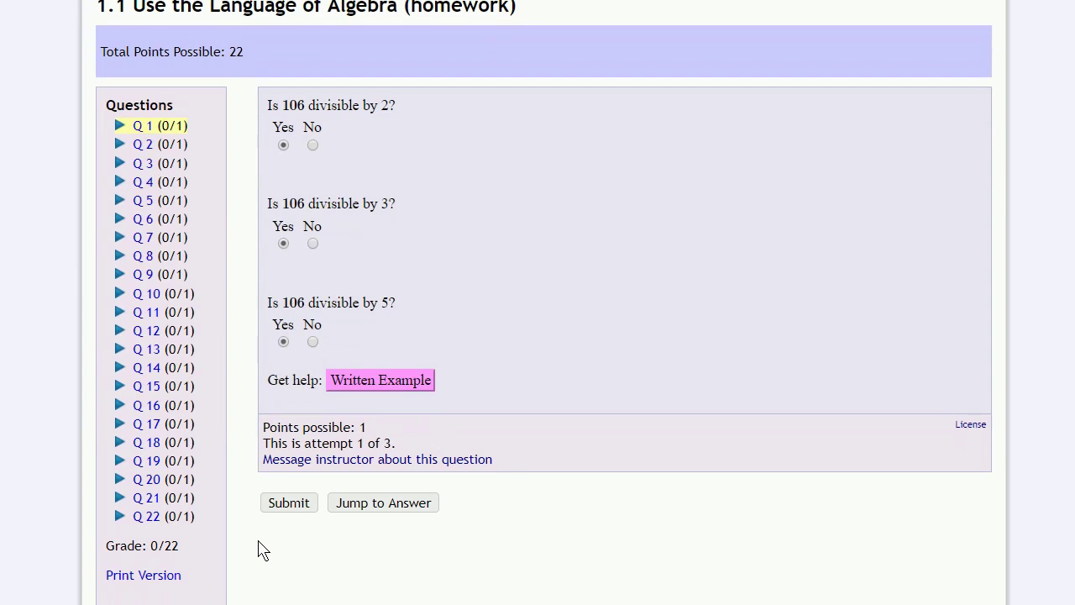
click(296, 503)
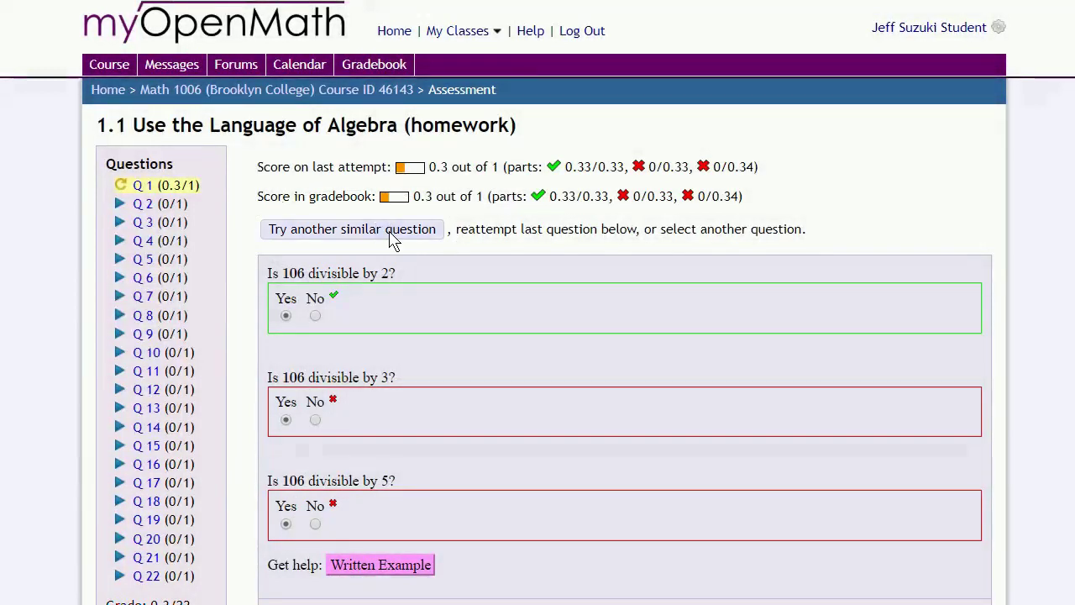
- Request a similar question and submit No for 635 divisible by 2, No for 3 and Yes for 5
click(392, 239)
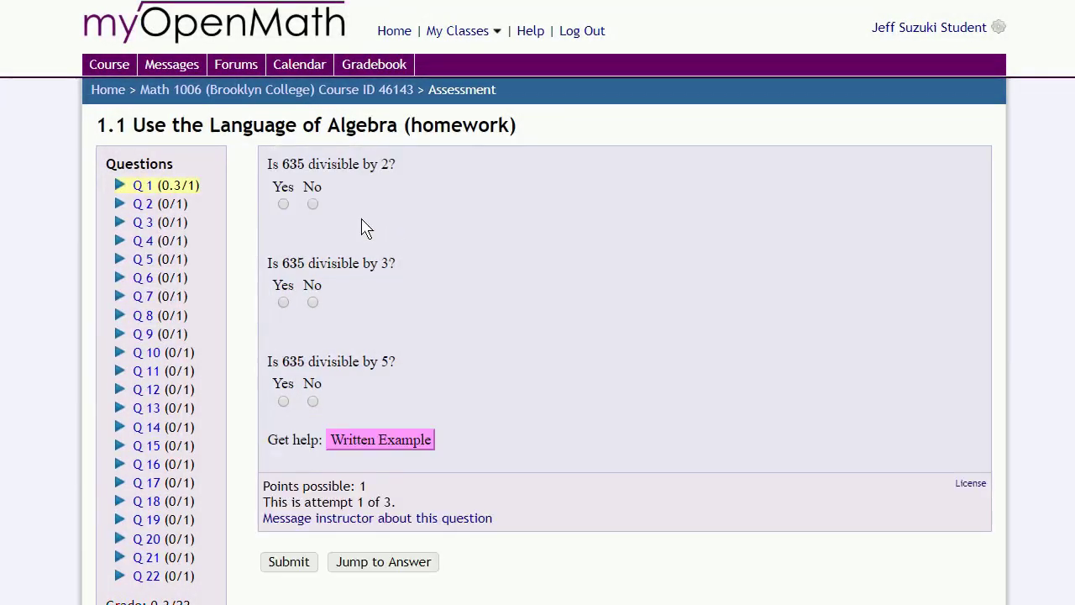
click(312, 204)
click(310, 303)
click(283, 400)
click(290, 562)
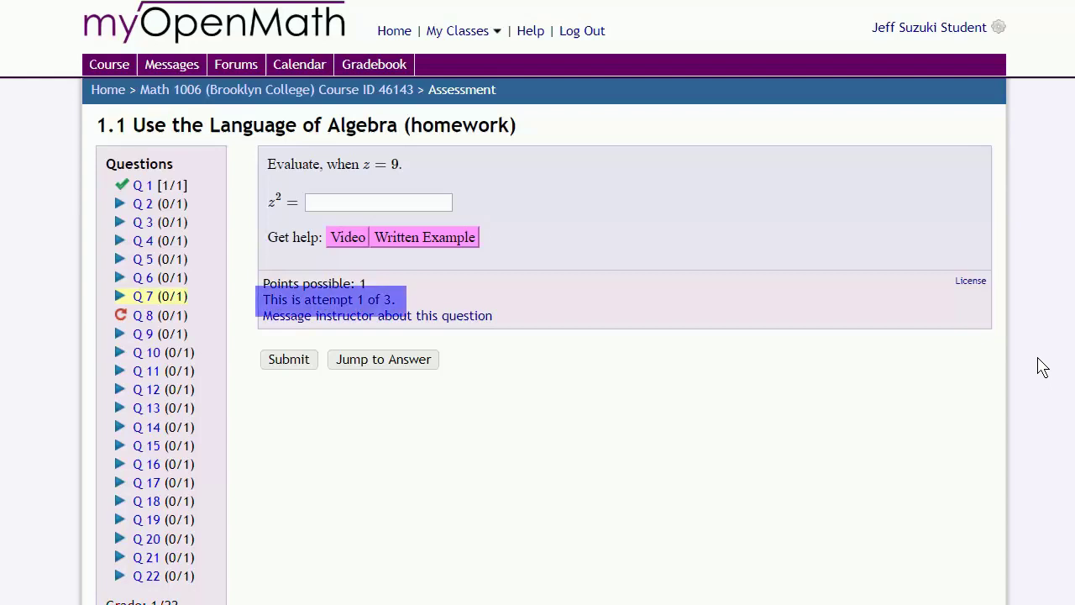
- Enter 18 as the value of z² in question 7 and submit it
click(371, 202)
text(18)
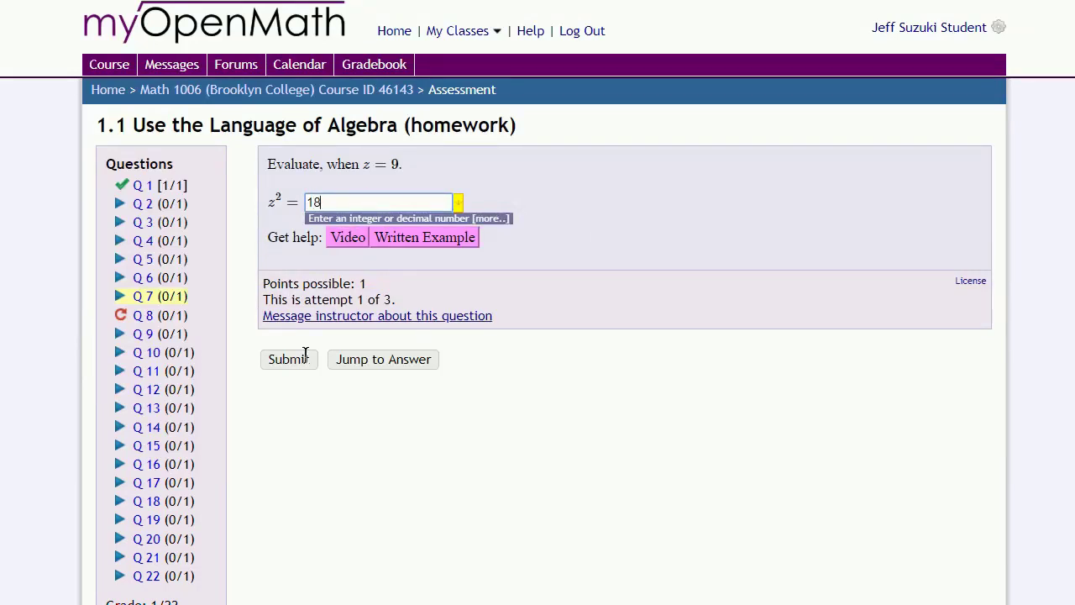
click(301, 366)
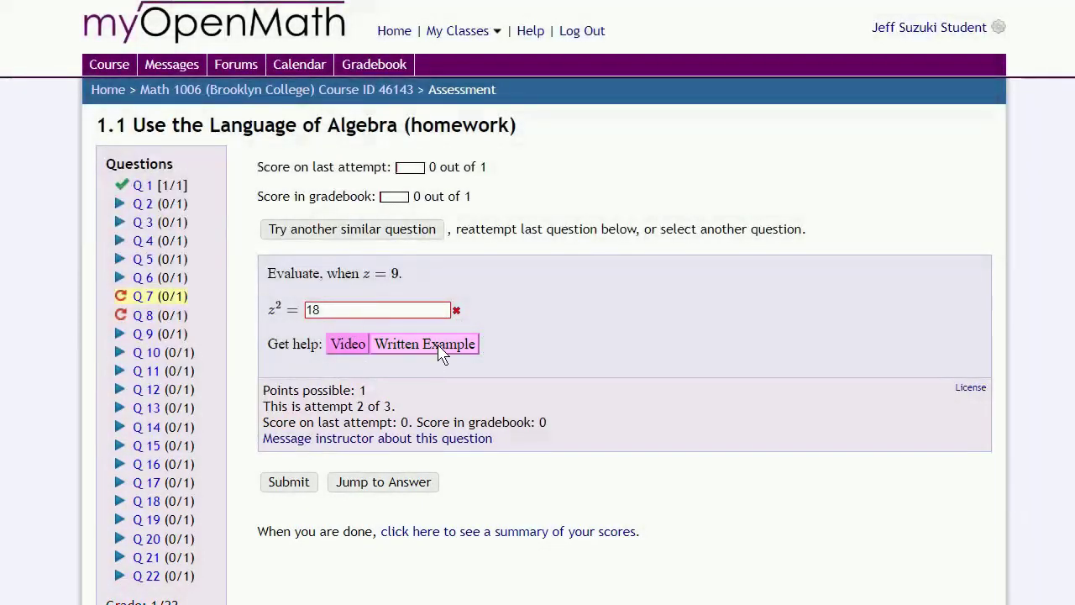
- View the written example for question 7 and return to the question
click(443, 352)
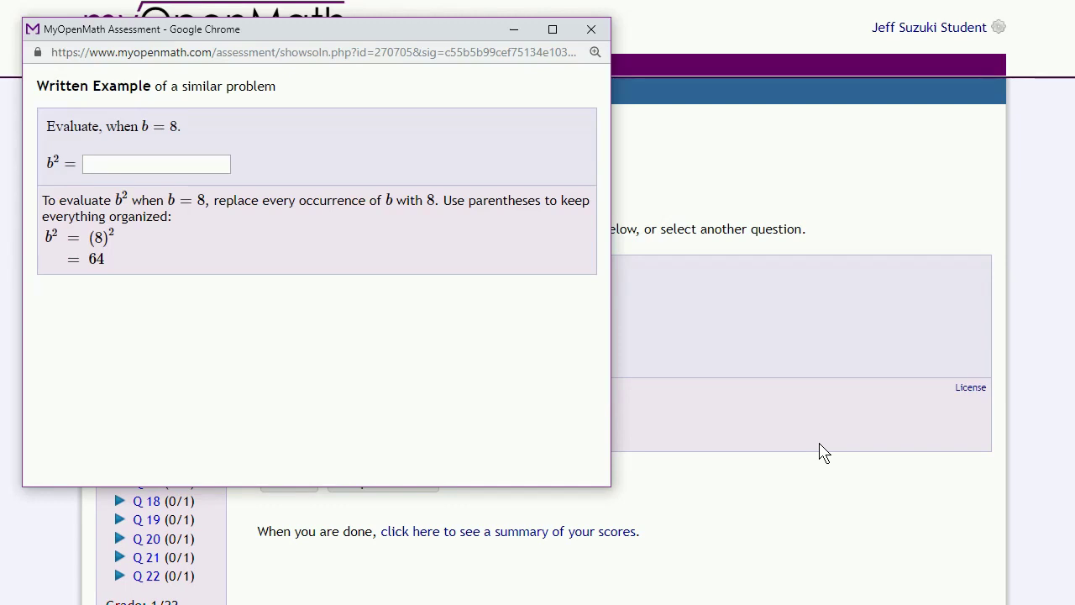
click(822, 452)
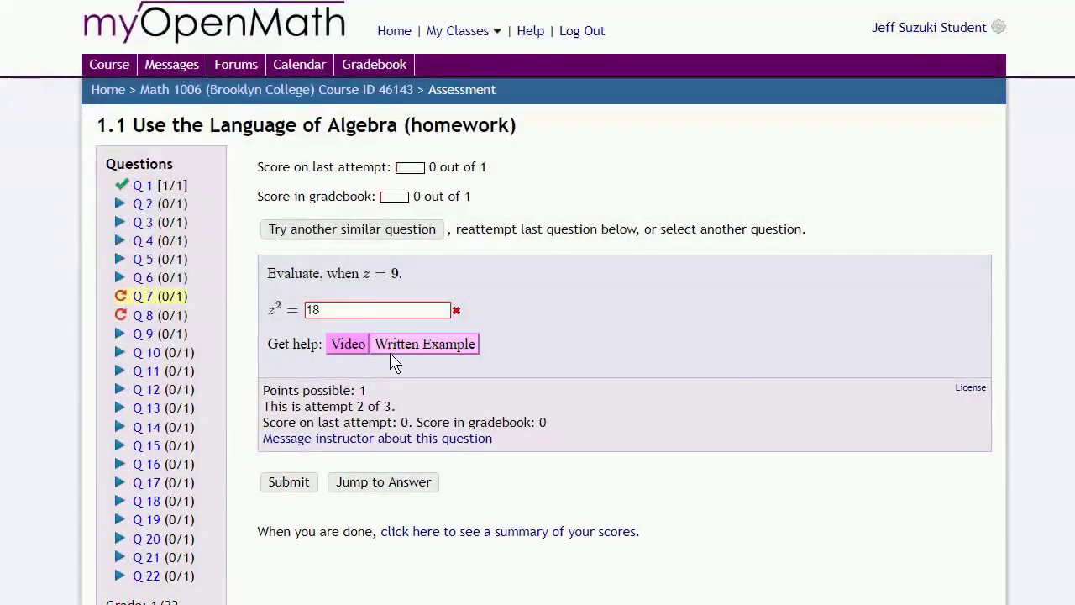
key(Return)
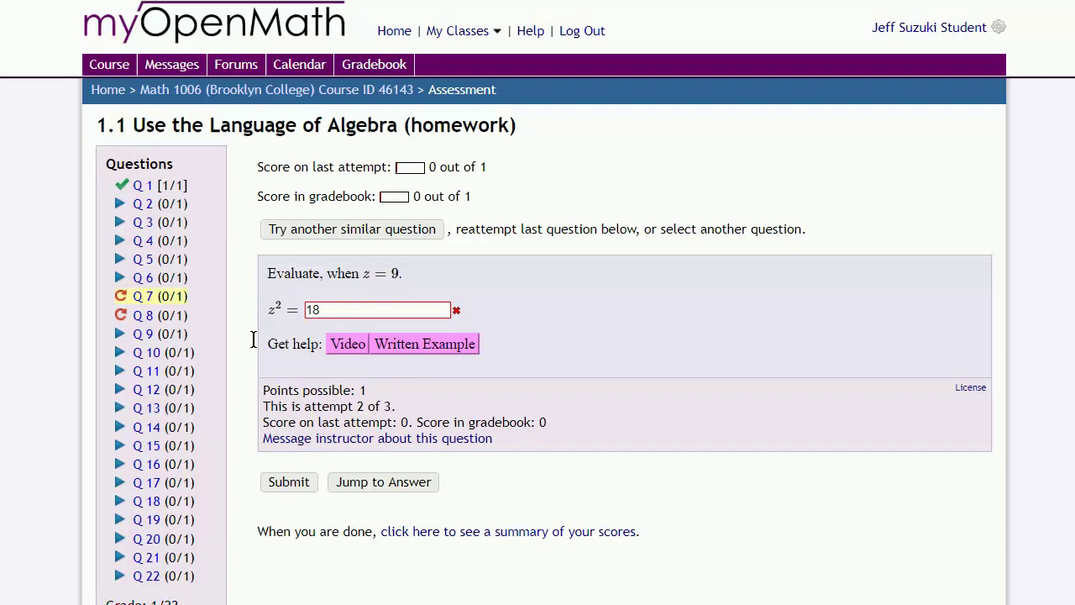
- Replace the answer to question 7 with 81 and resubmit it
key(shift+Tab)
text(81)
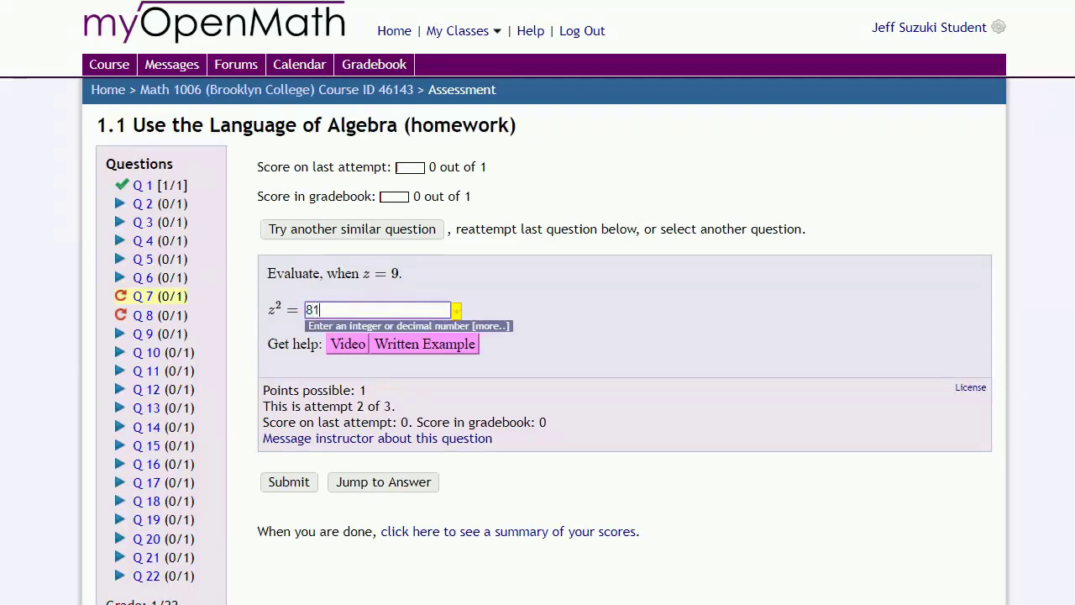
click(903, 342)
click(299, 482)
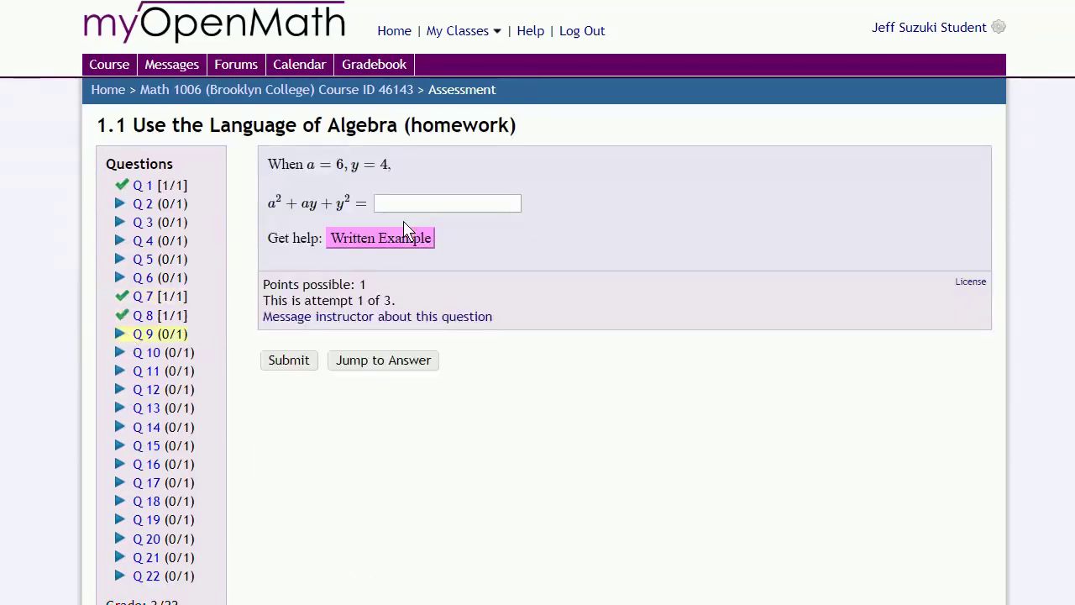
- Submit 24, 36 and 58 in turn as the three attempts at question 9
click(410, 202)
text(24)
key(Return)
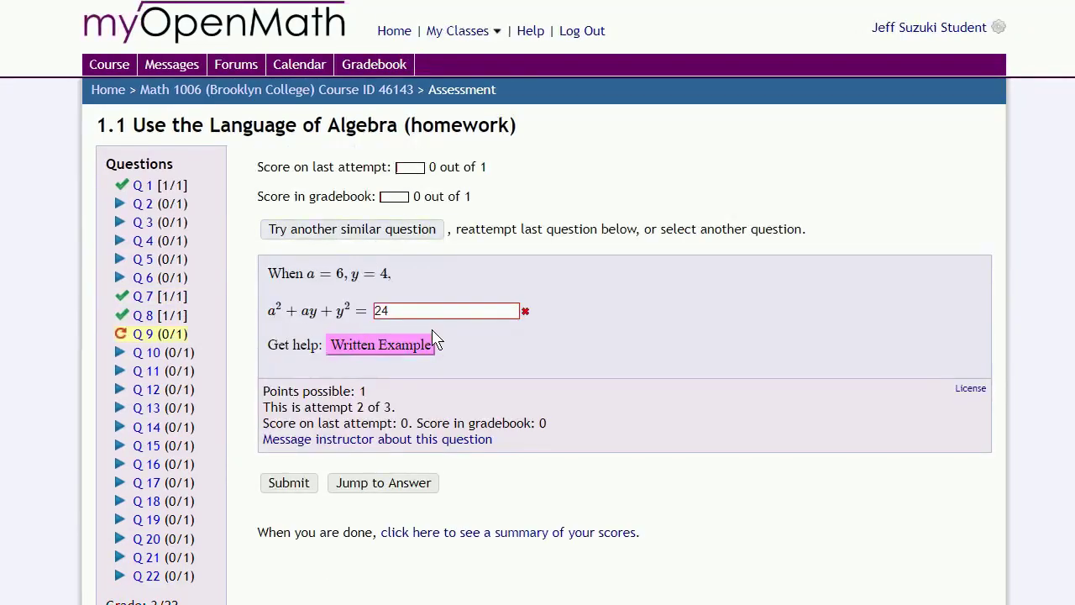
double_click(411, 309)
text(36)
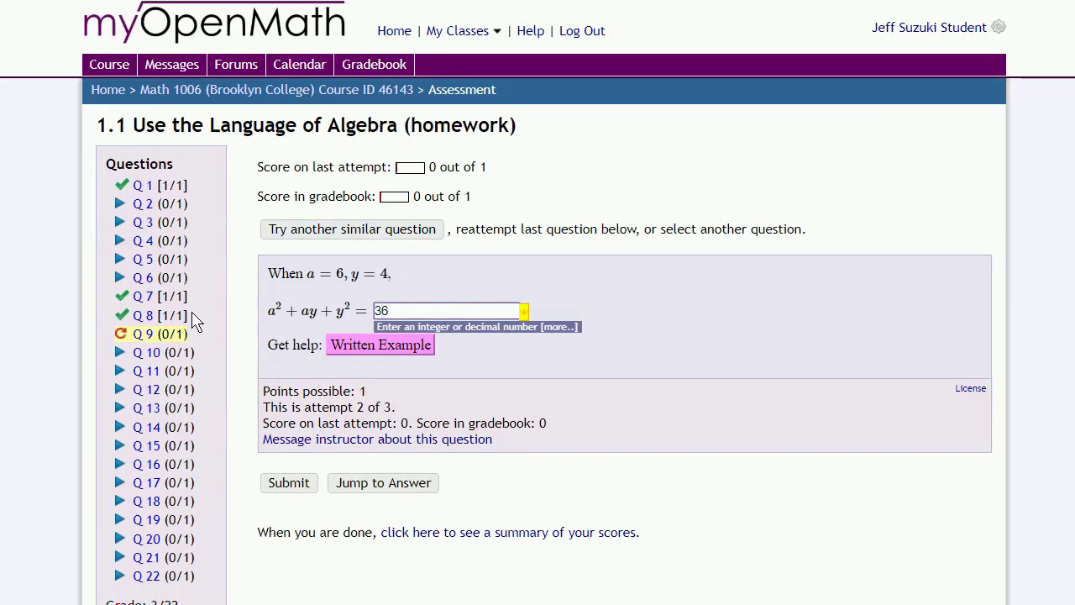
key(Return)
double_click(433, 310)
text(58)
key(Return)
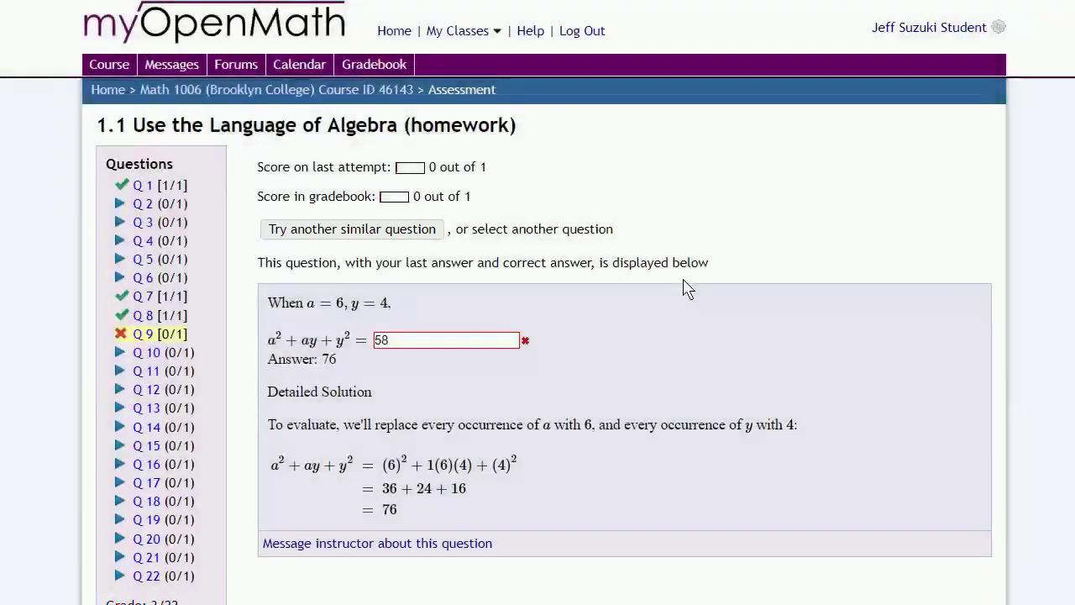
- Request another version of question 9, and return to that question after reopening the 1.1 homework
click(370, 237)
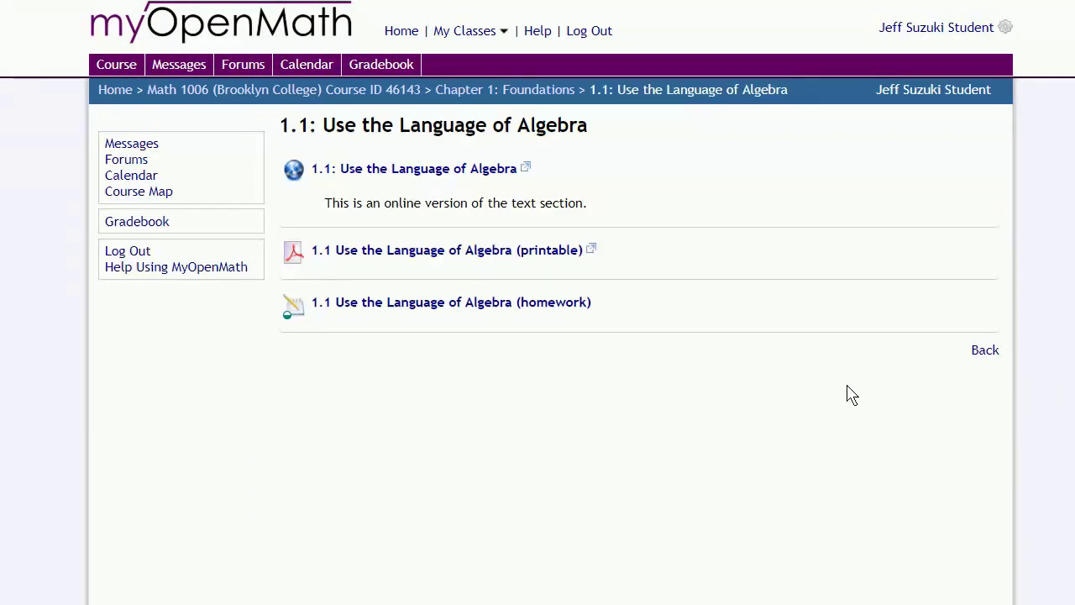
click(521, 313)
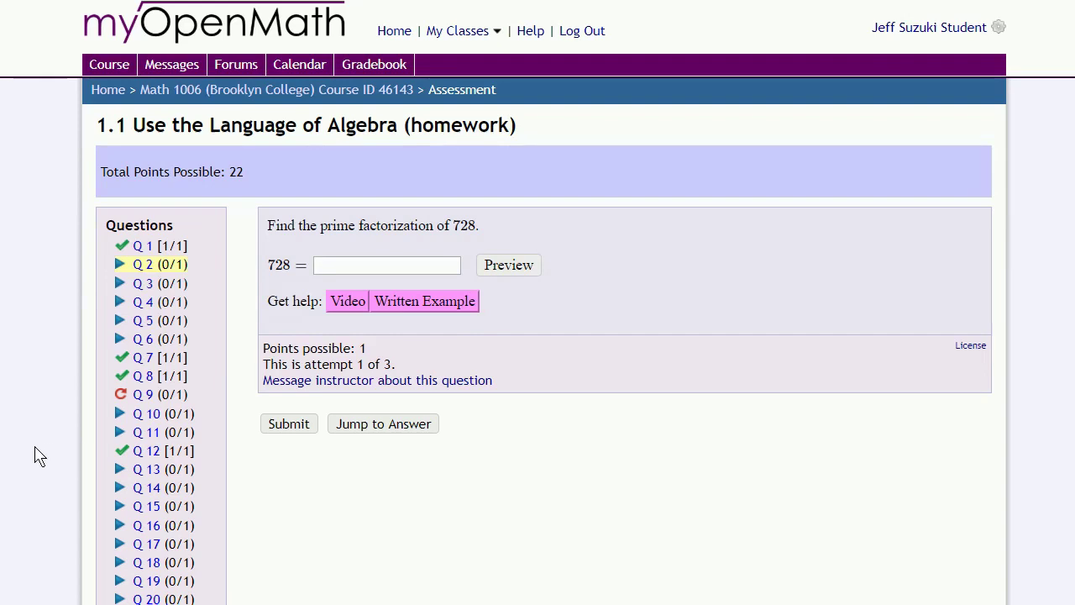
click(146, 394)
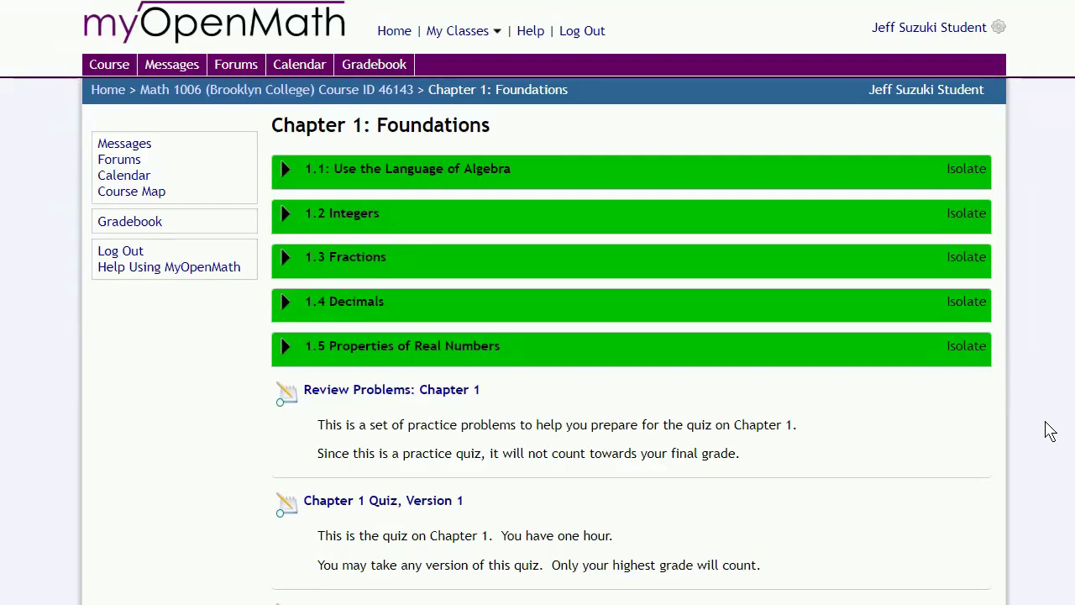
- Look at questions 13 and 19 in Review Problems: Chapter 1 and return to the course pages
click(427, 391)
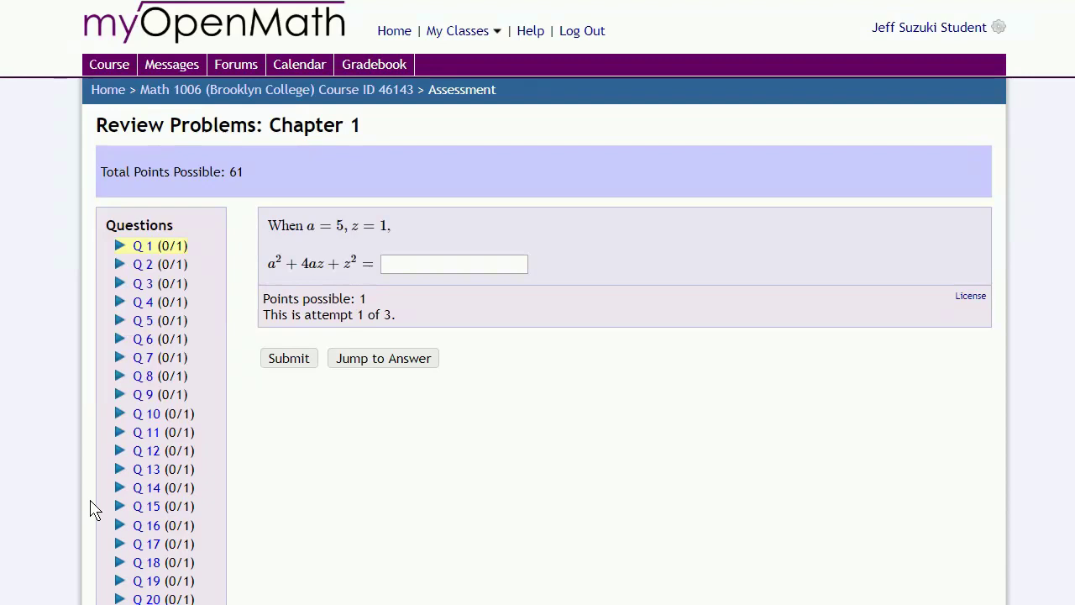
click(148, 467)
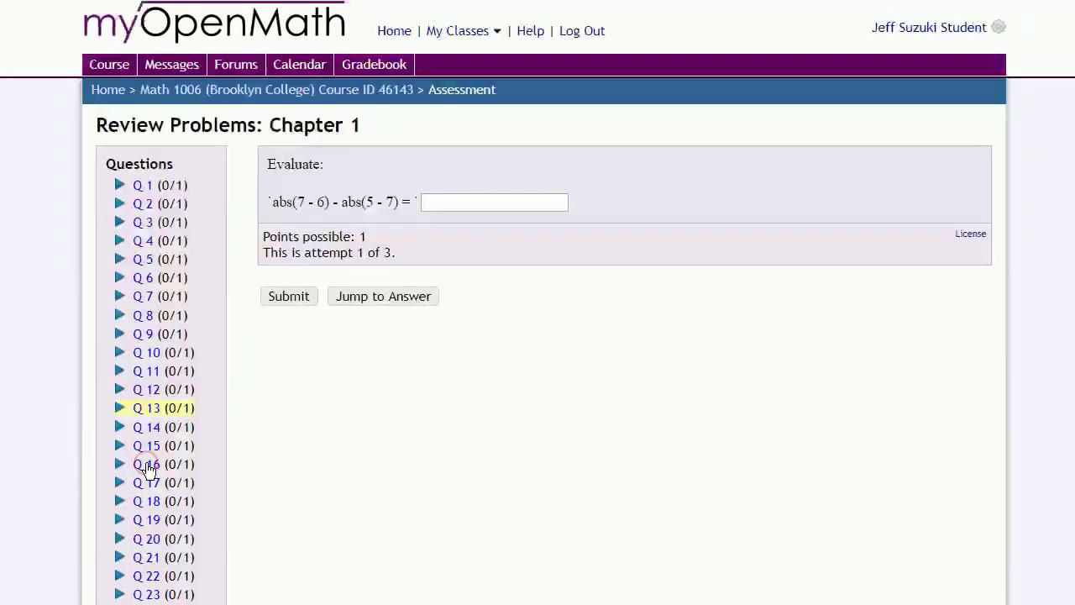
click(150, 519)
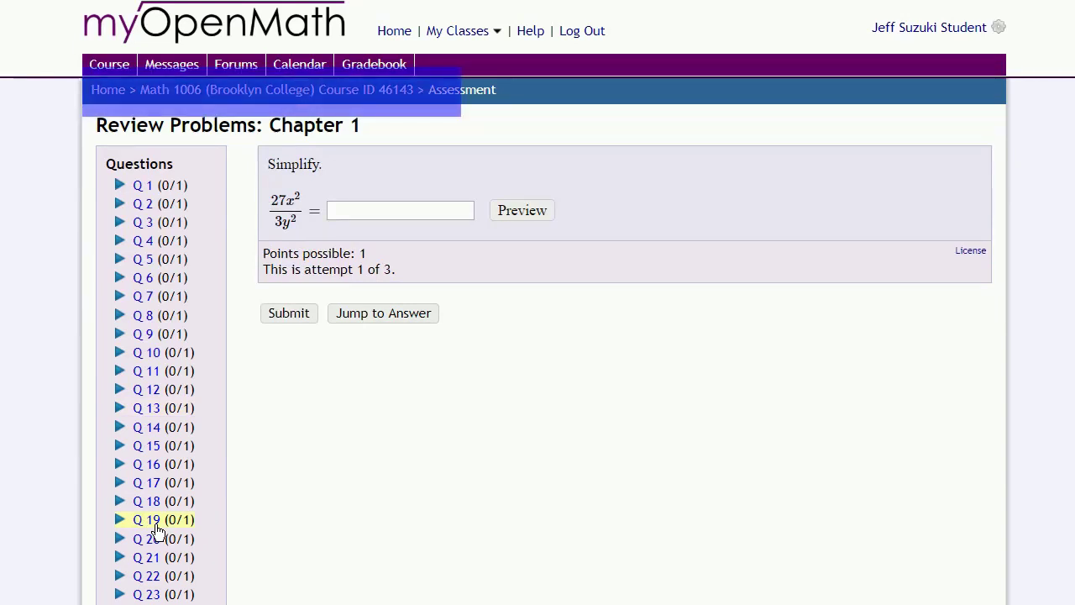
click(280, 91)
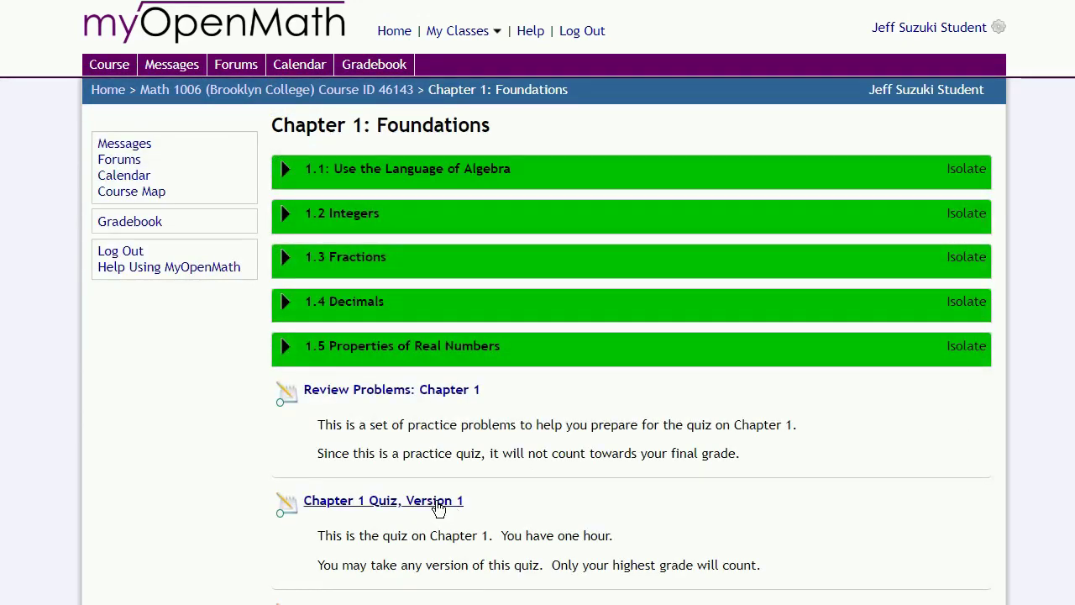
- Start Chapter 1 Quiz, Version 1, and answer question 1 with 16/9 and question 2 with 3/1
click(437, 504)
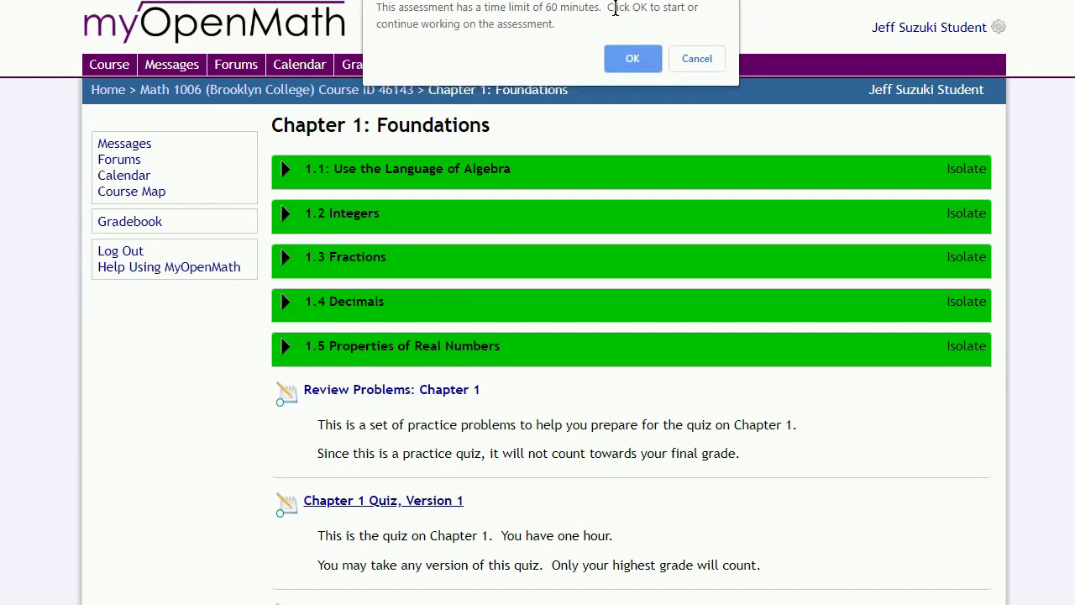
click(635, 59)
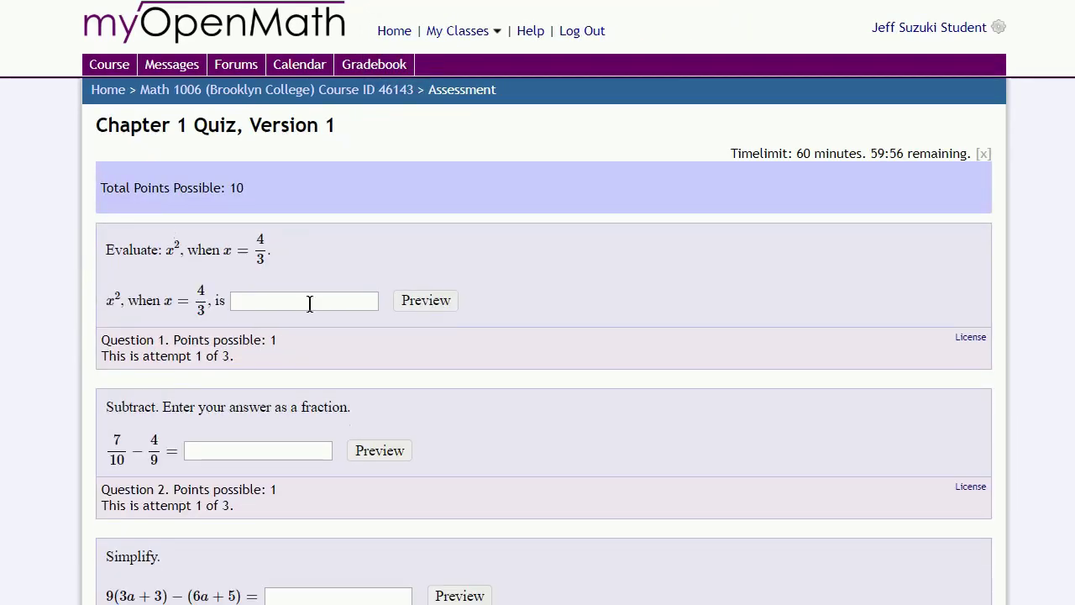
click(309, 302)
text(16/9)
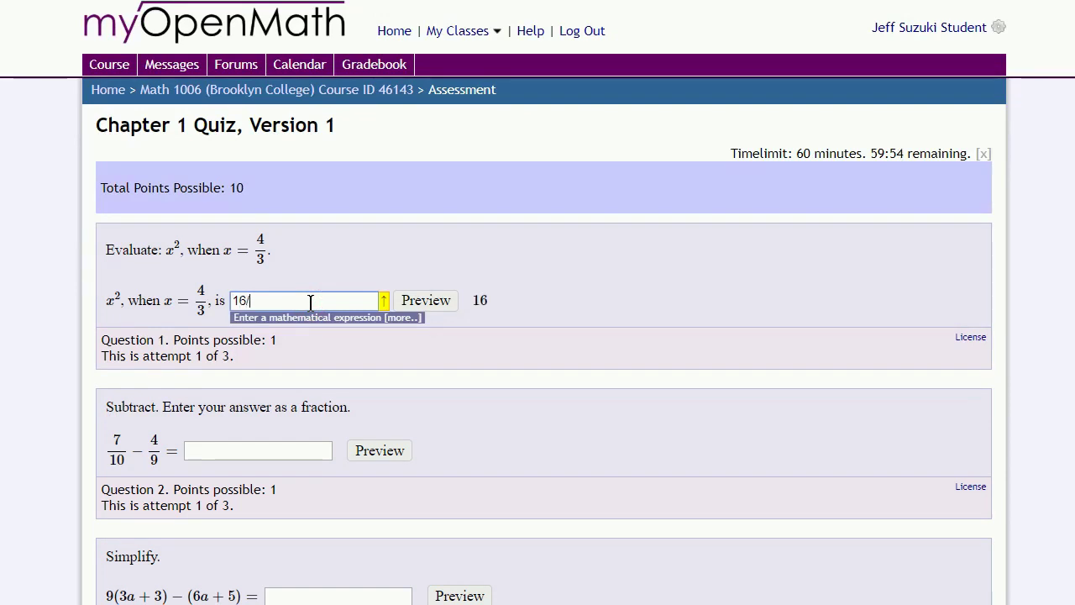
click(262, 453)
text(3/1)
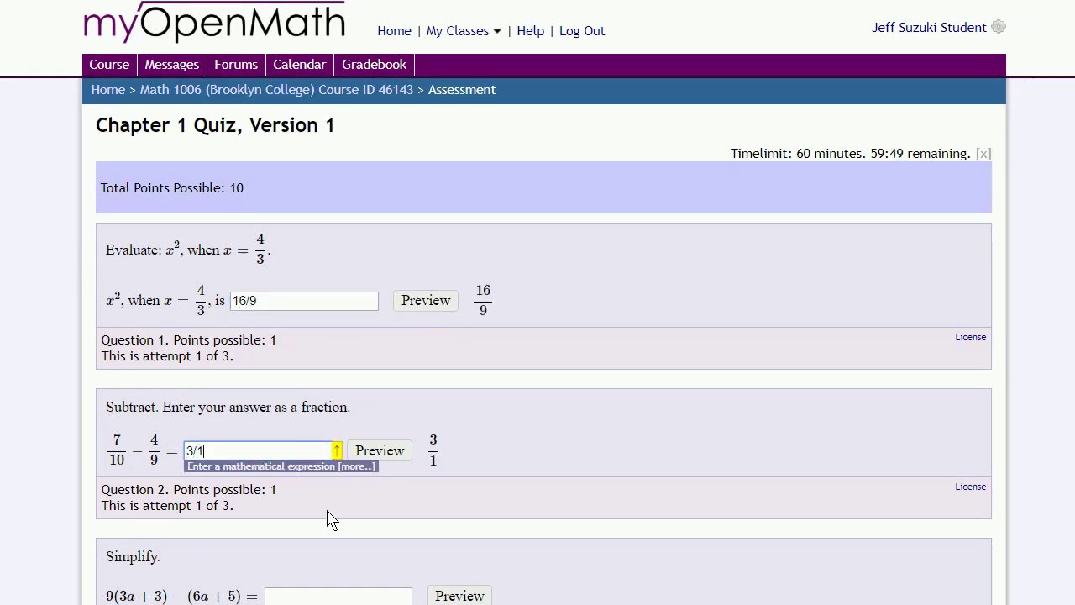
- Submit the quiz with the remaining questions unanswered and start a reattempt of the assessment
scroll(332, 521, down, 4)
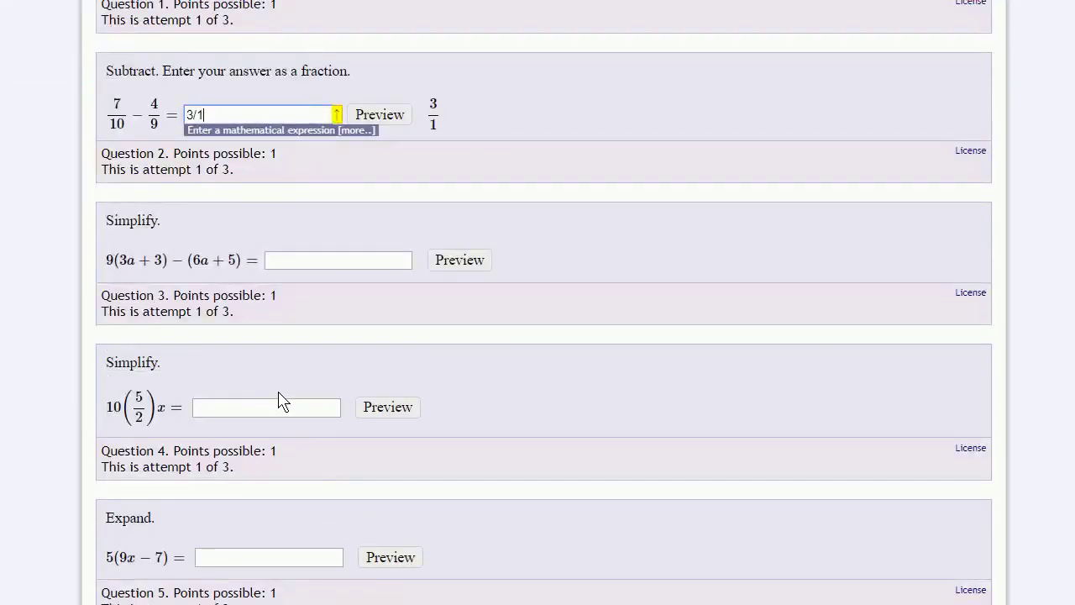
scroll(281, 400, down, 10)
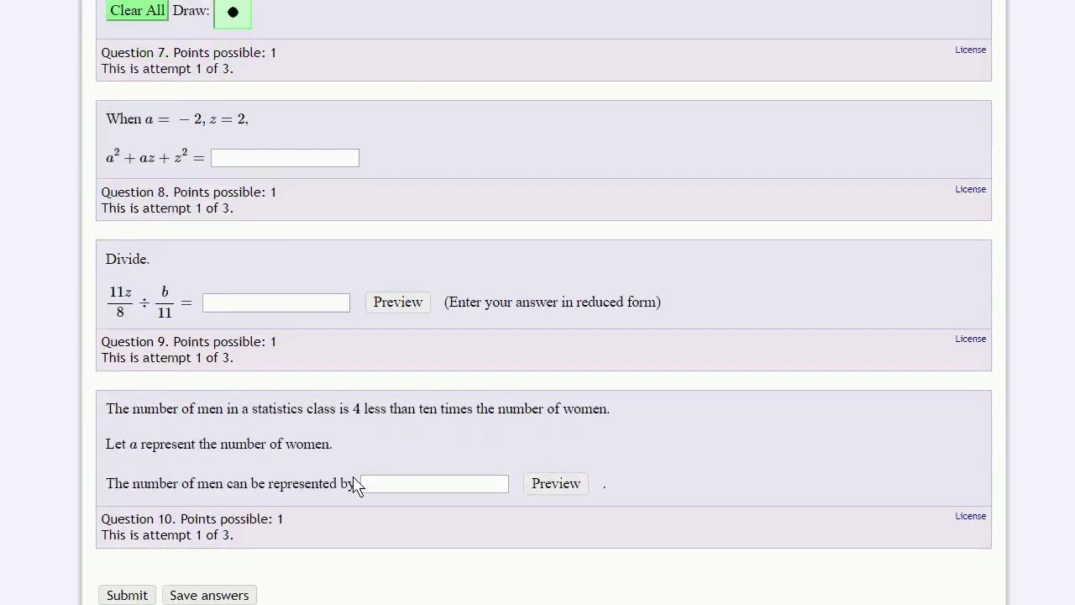
click(130, 596)
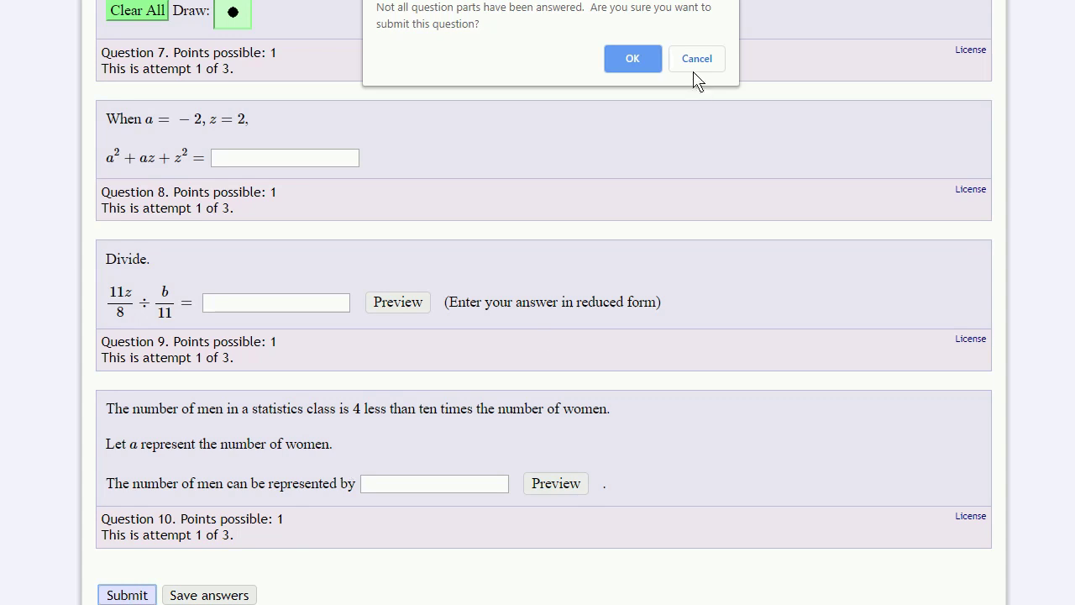
click(629, 60)
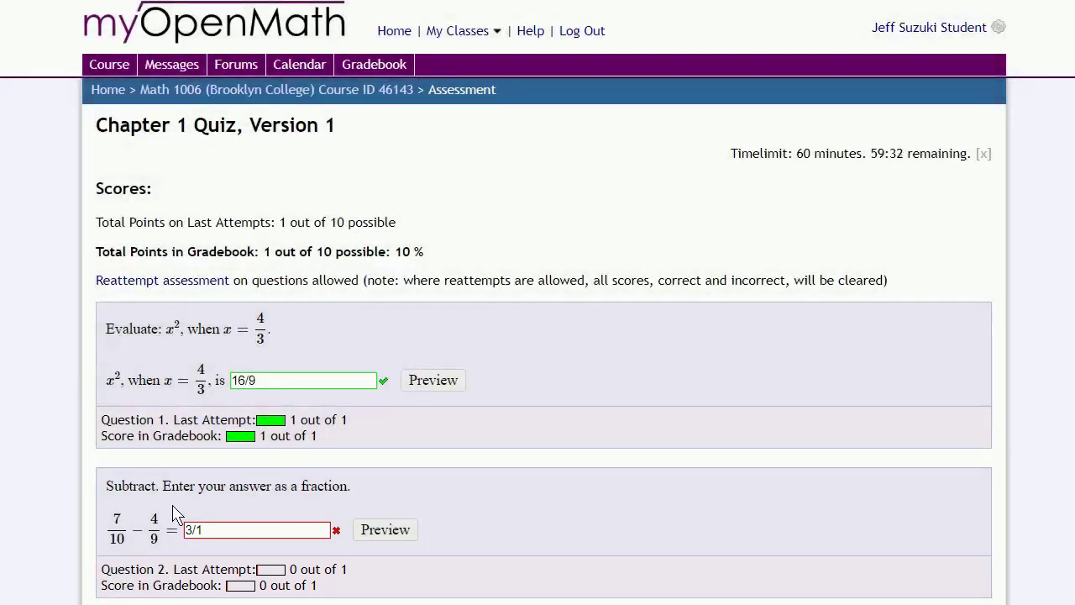
click(182, 283)
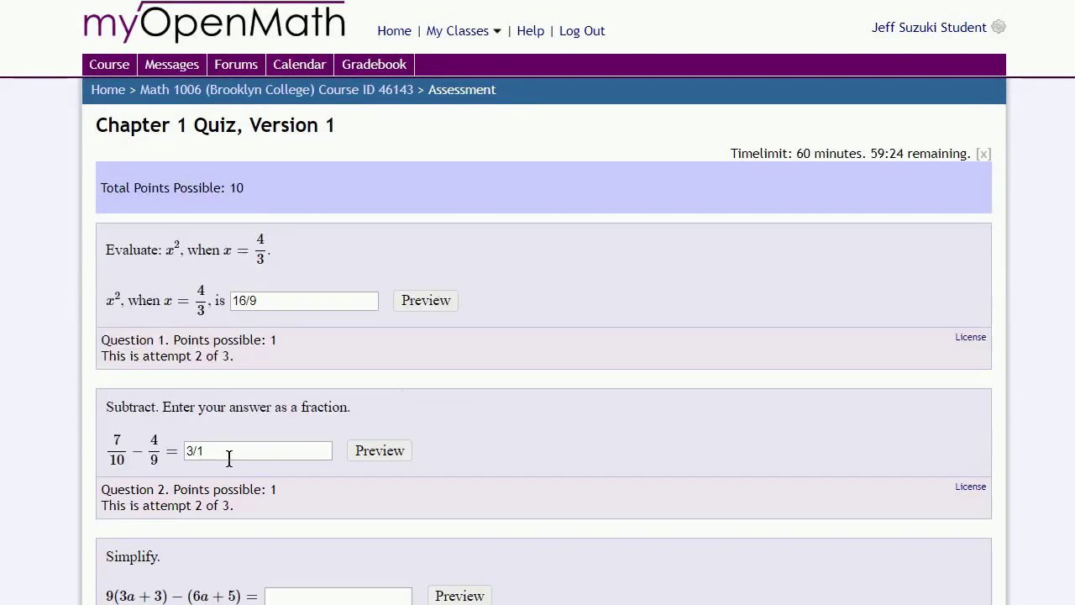
- Change the answer to question 2 to 23/90 and plot 7/4 on the number line in question 7
triple_click(233, 451)
text(23/90)
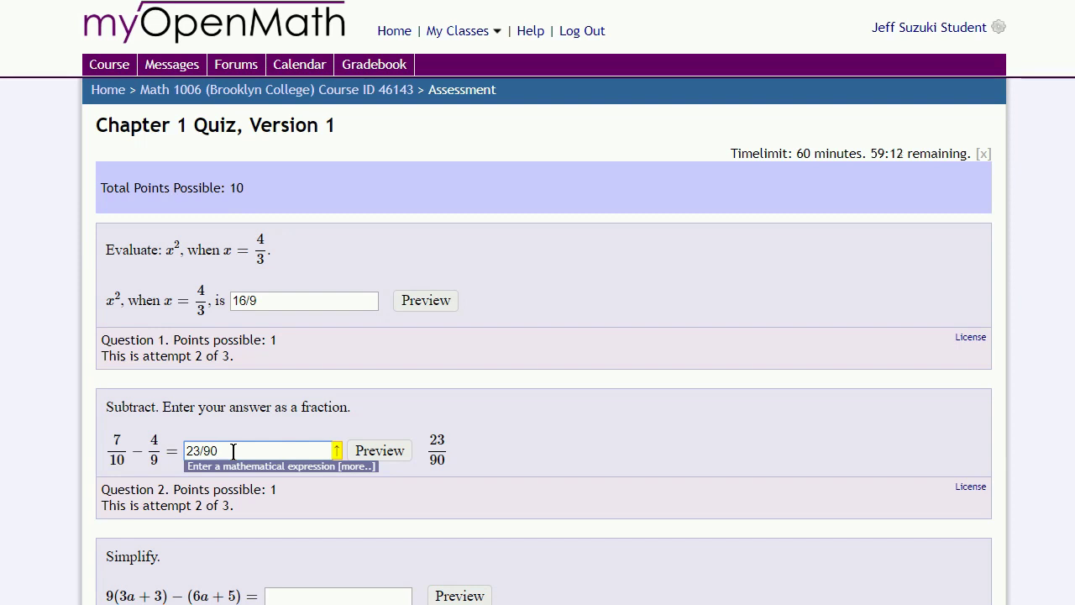
scroll(773, 477, down, 10)
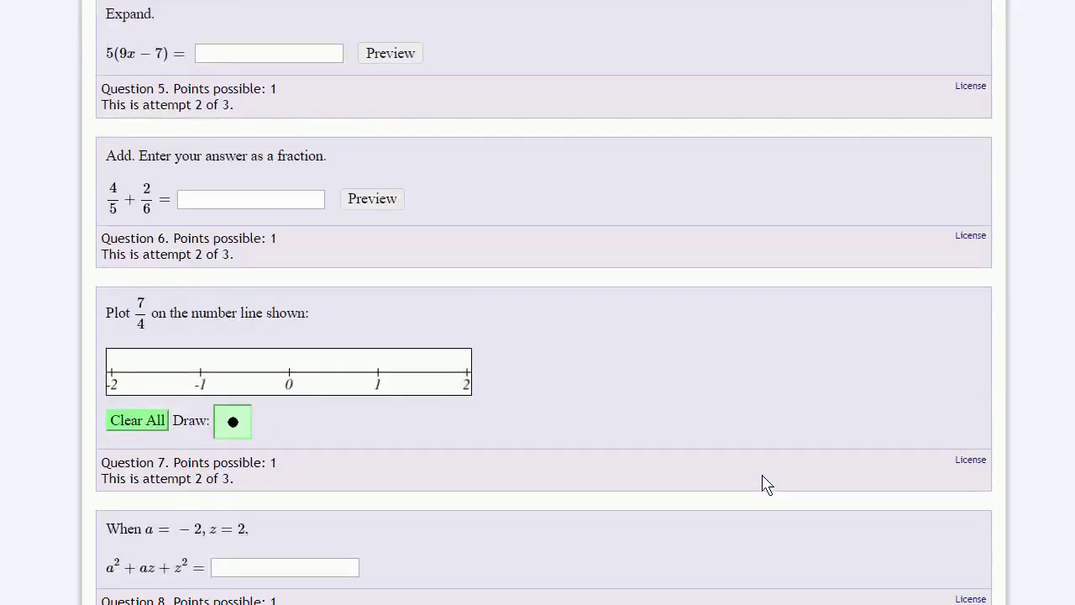
click(444, 371)
- Save the quiz answers without submitting them for grading, and confirm the save
scroll(367, 514, down, 3)
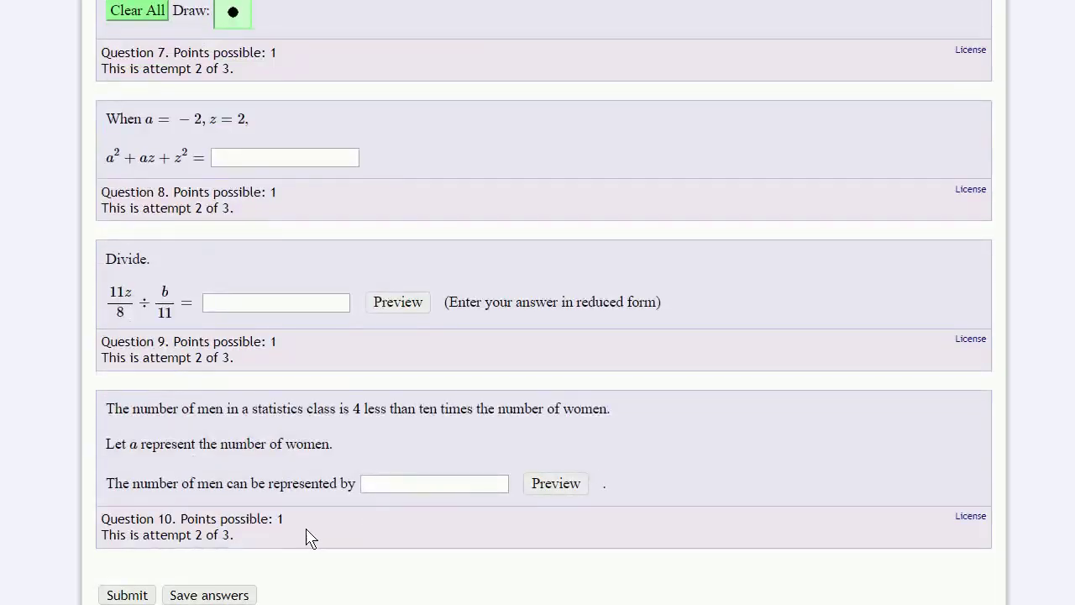
click(210, 595)
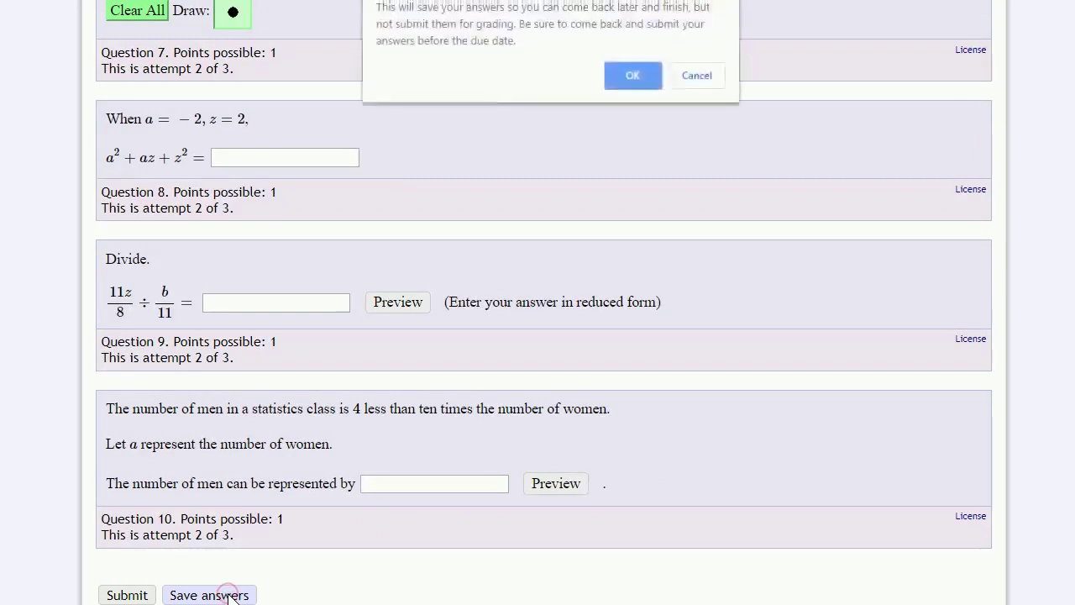
click(630, 75)
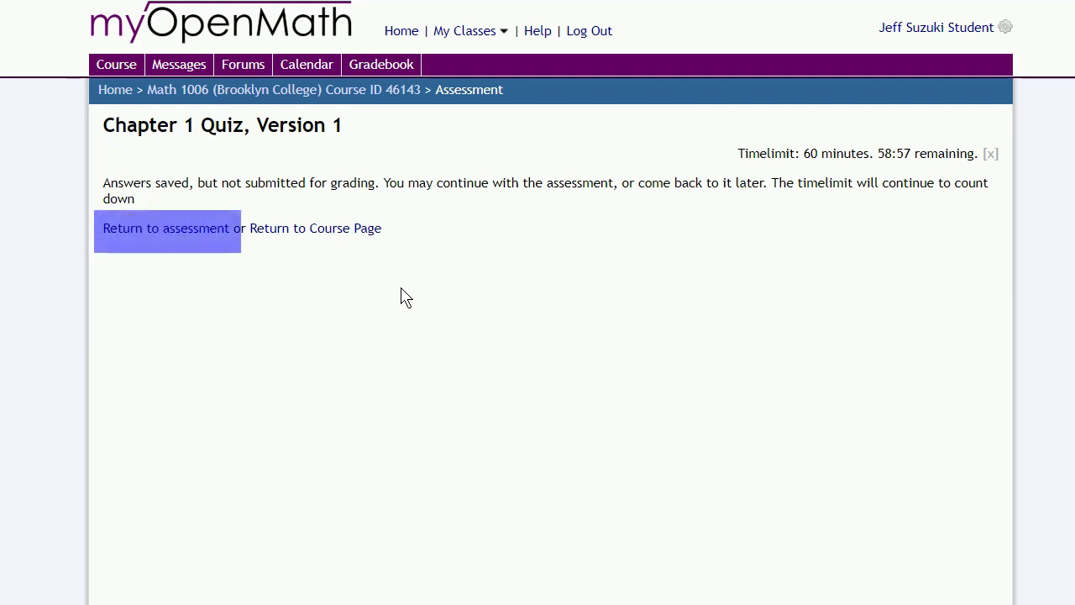
- Return to the saved Chapter 1 Quiz, Version 1 assessment and submit it for grading
click(205, 233)
scroll(268, 407, down, 15)
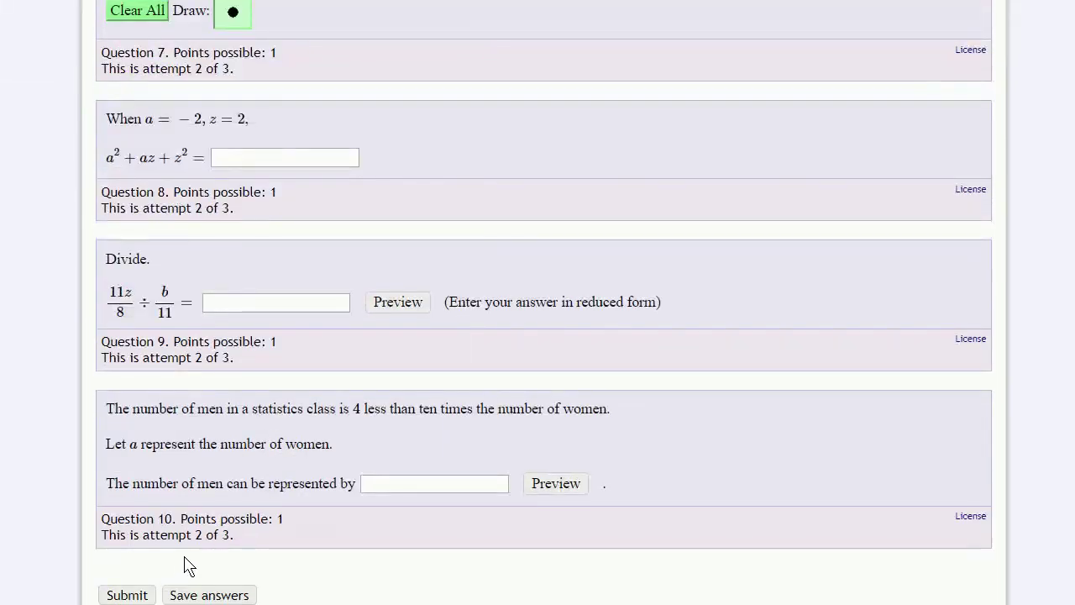
click(126, 594)
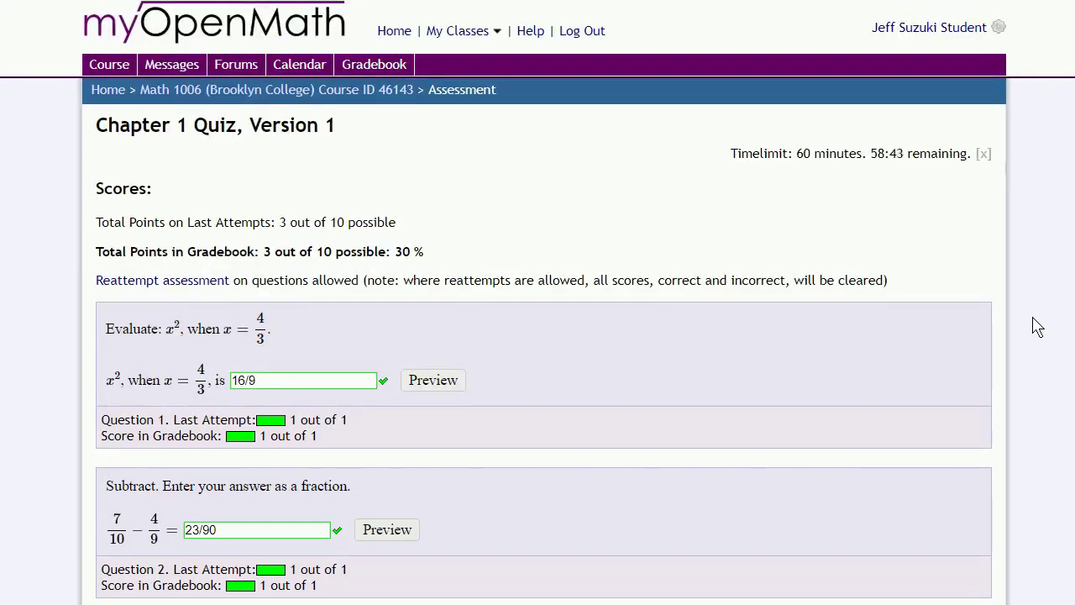